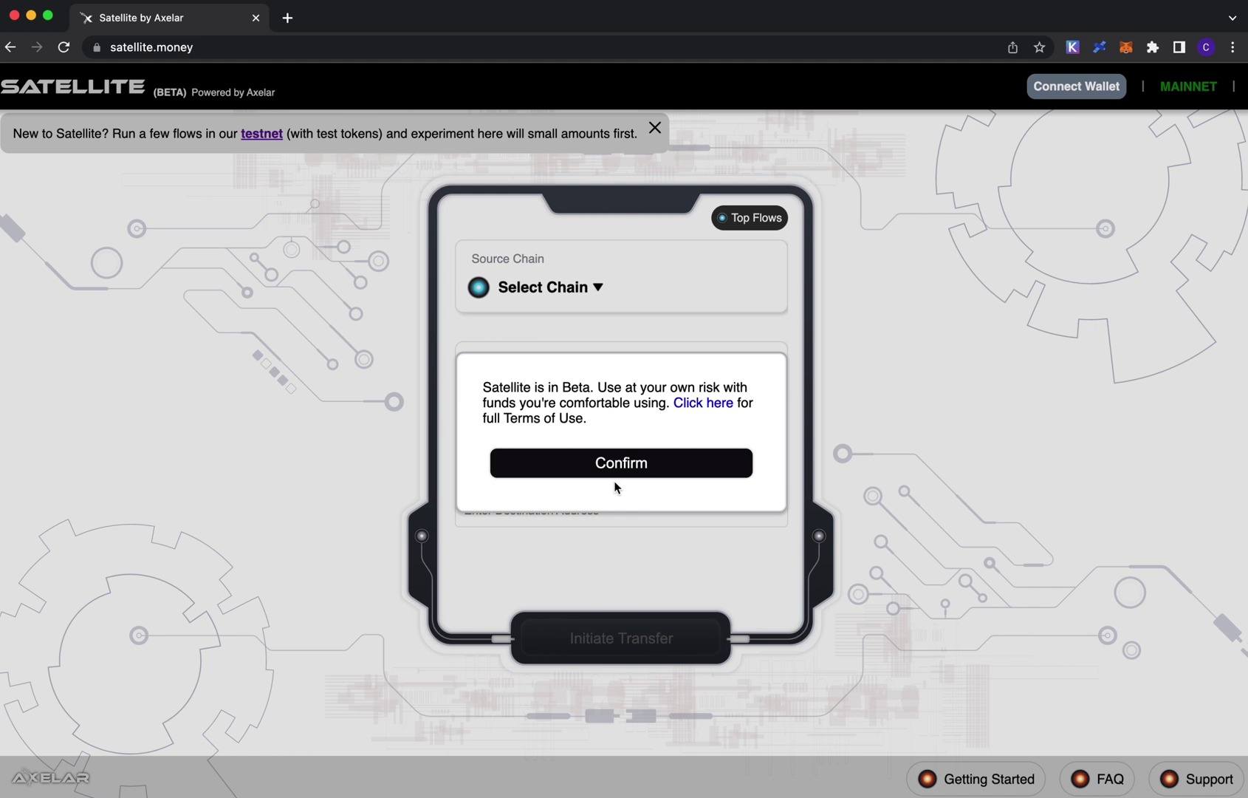
Expand the Terms of Use, scroll to the end, and close the Terms and Beta notice
left_click(699, 404)
scroll(699, 408, "down", 10)
left_click(610, 677)
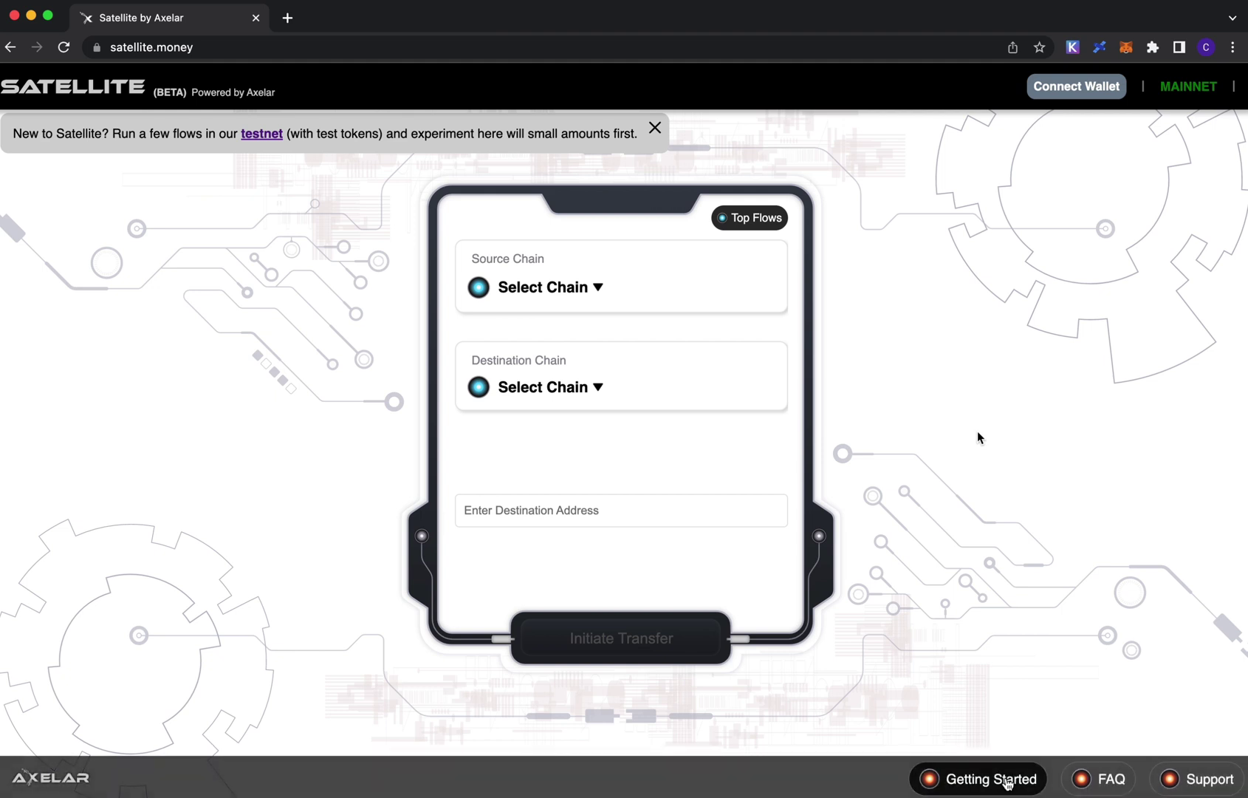
left_click(1007, 781)
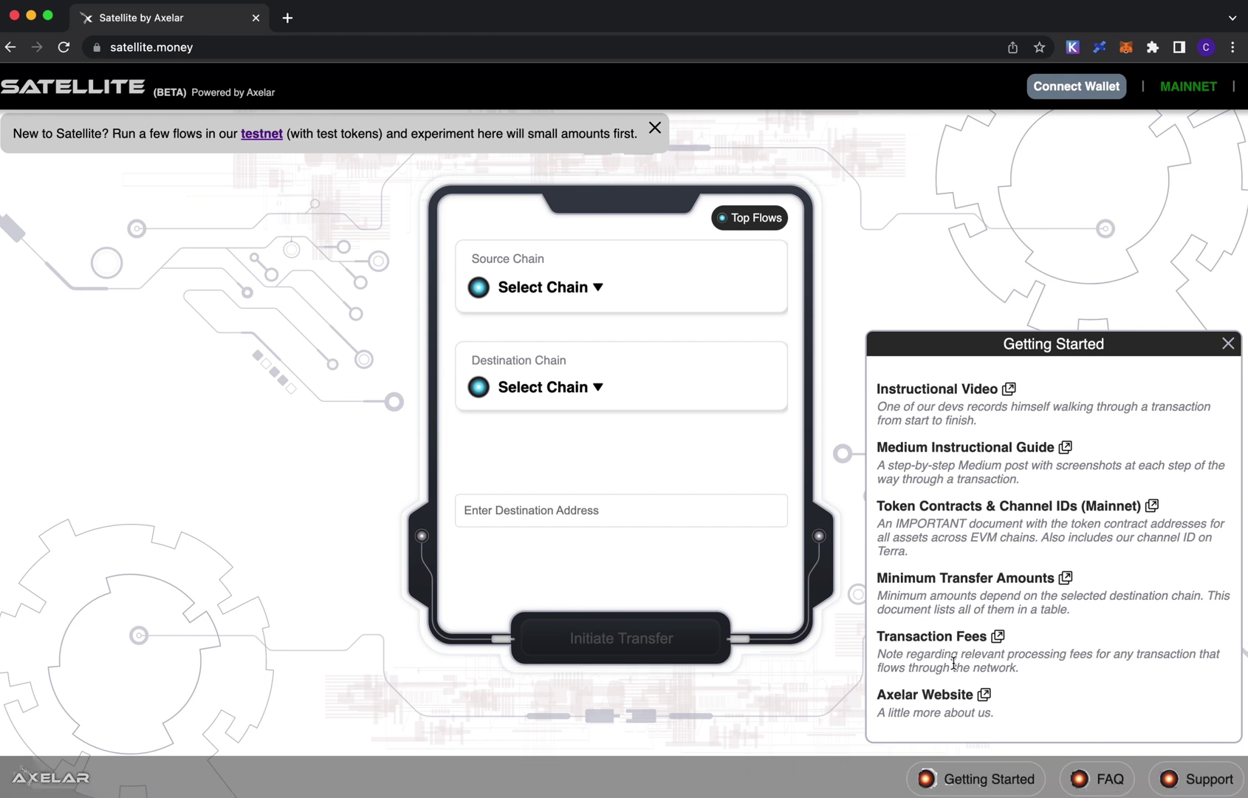
left_click(1228, 344)
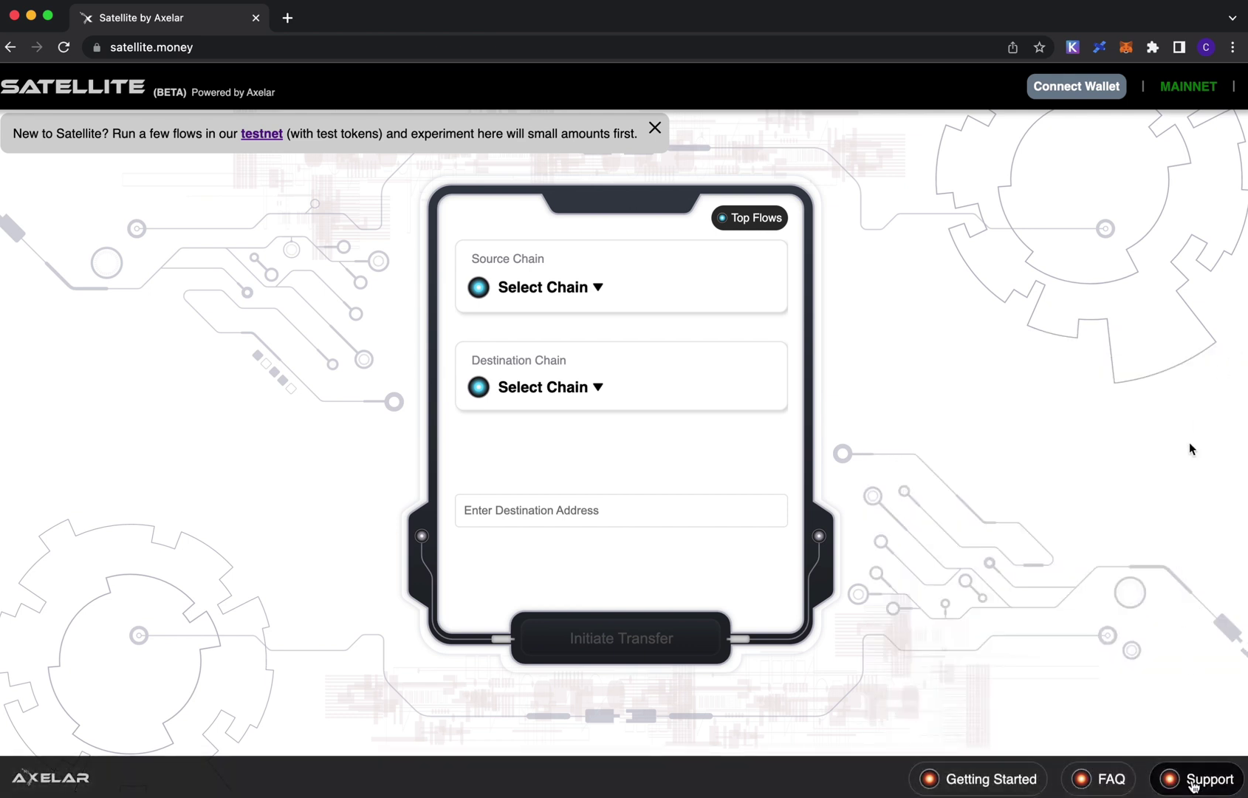
left_click(1195, 782)
left_click(1195, 781)
left_click(1194, 781)
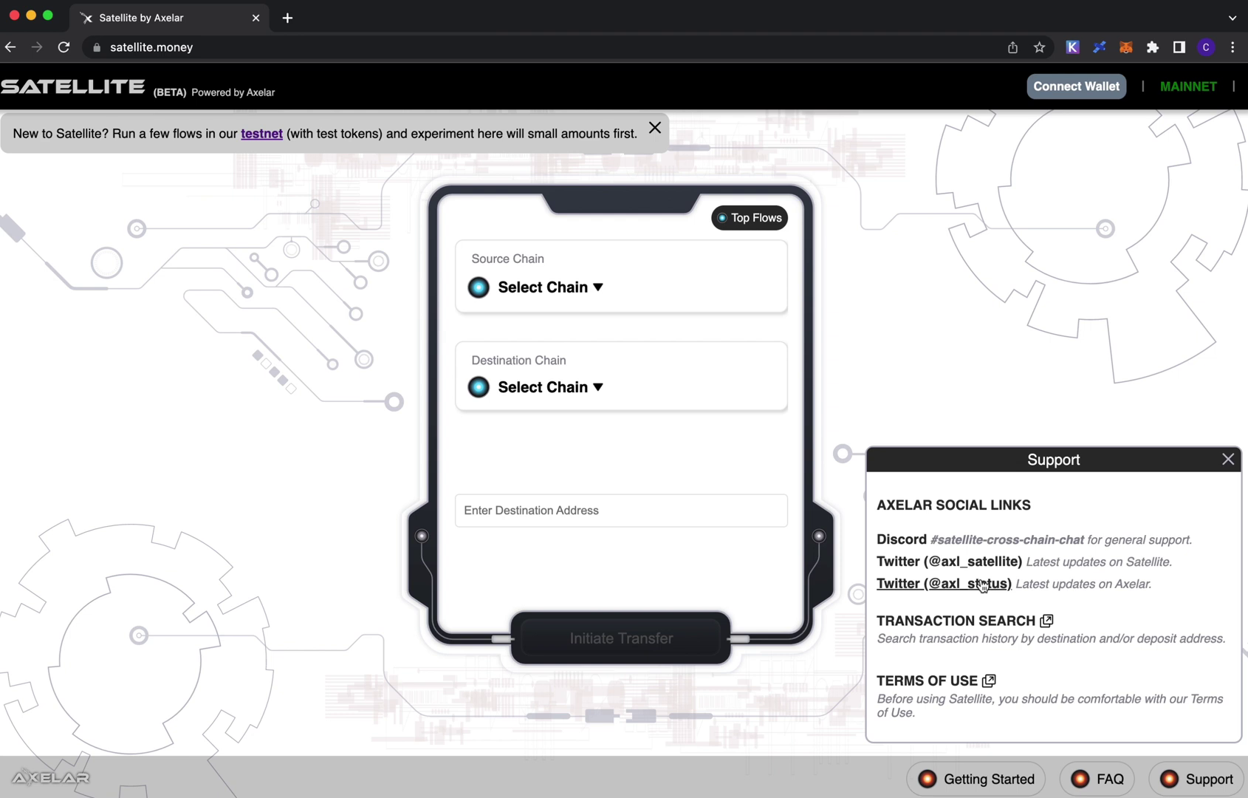
left_click(970, 623)
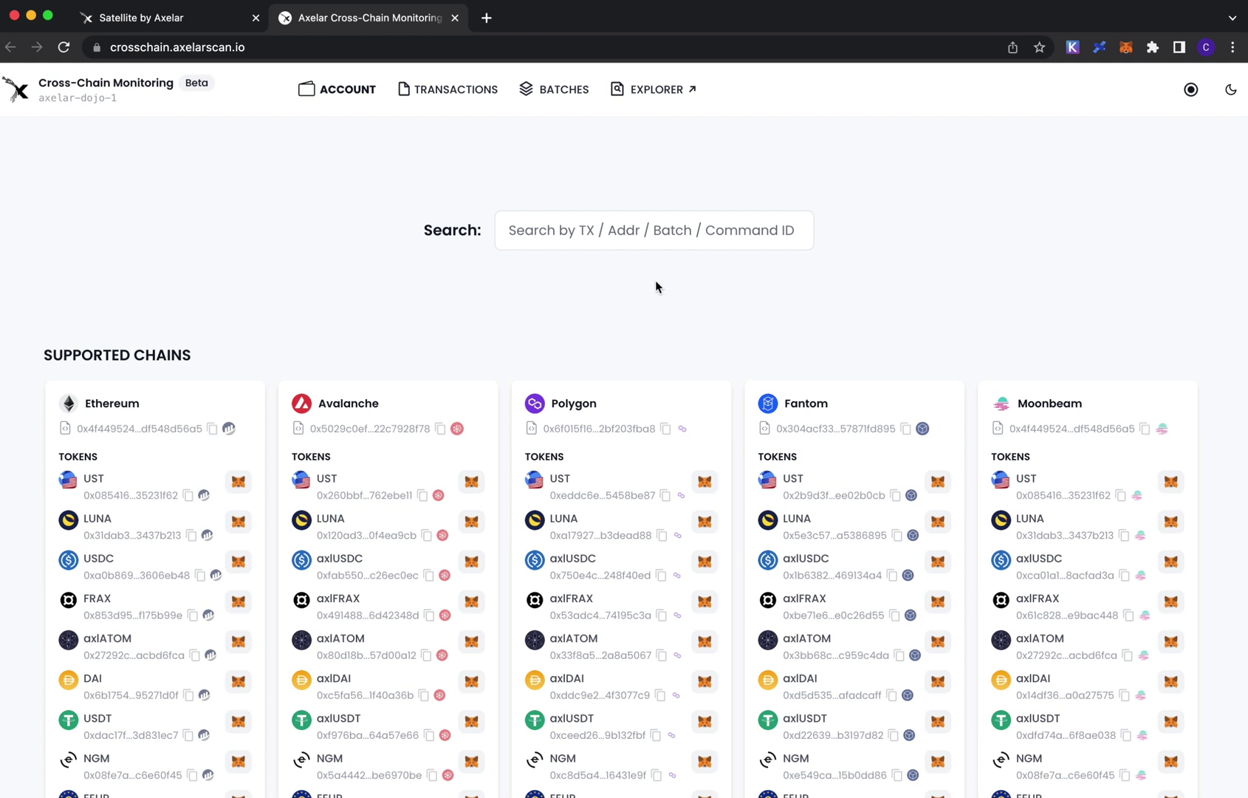
left_click(454, 18)
left_click(1228, 458)
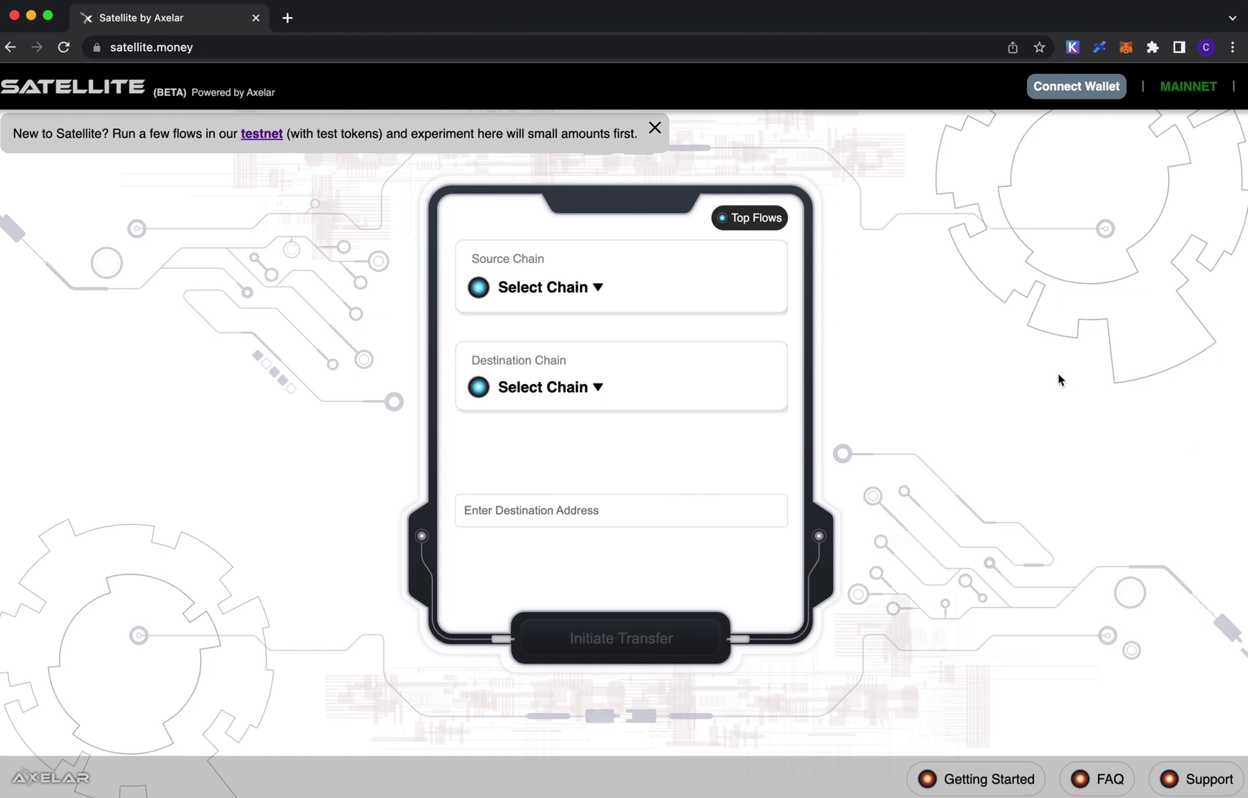
Connect the Keplr and MetaMask wallets, approving the site connection in MetaMask
left_click(1098, 89)
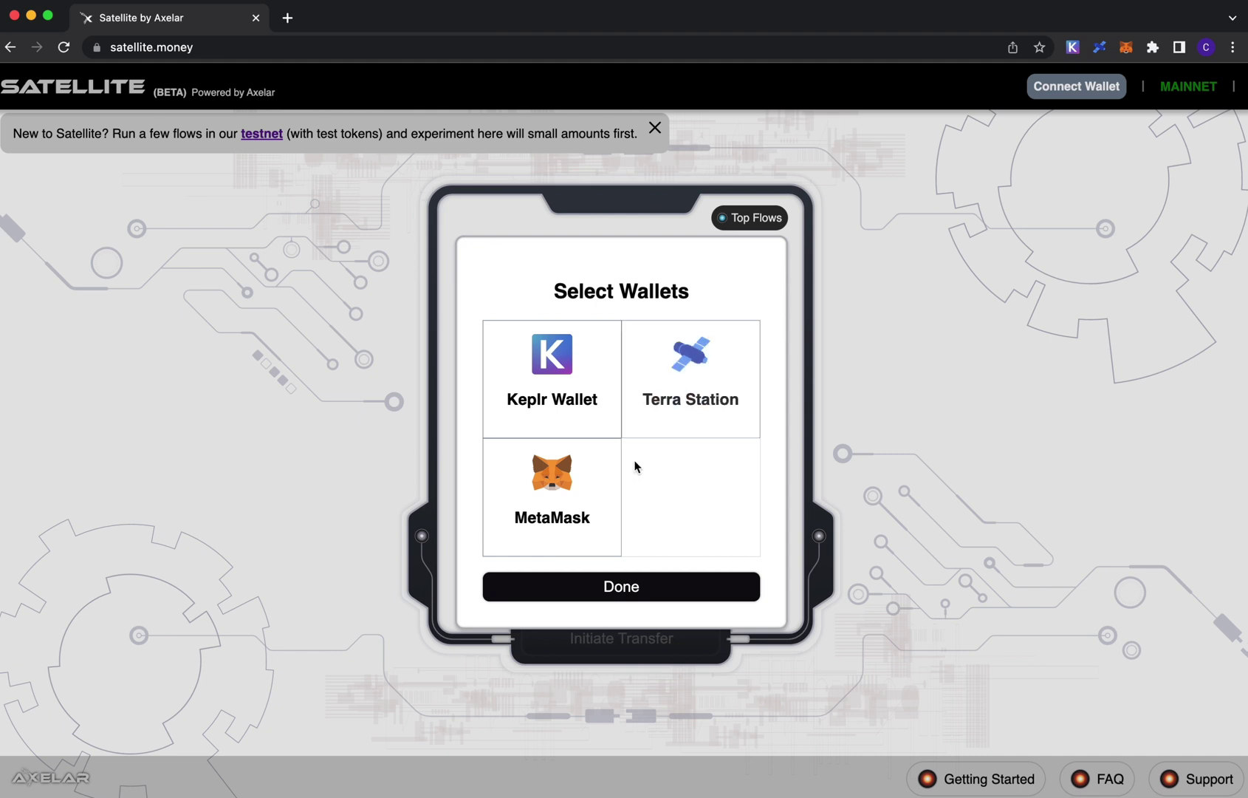
left_click(557, 532)
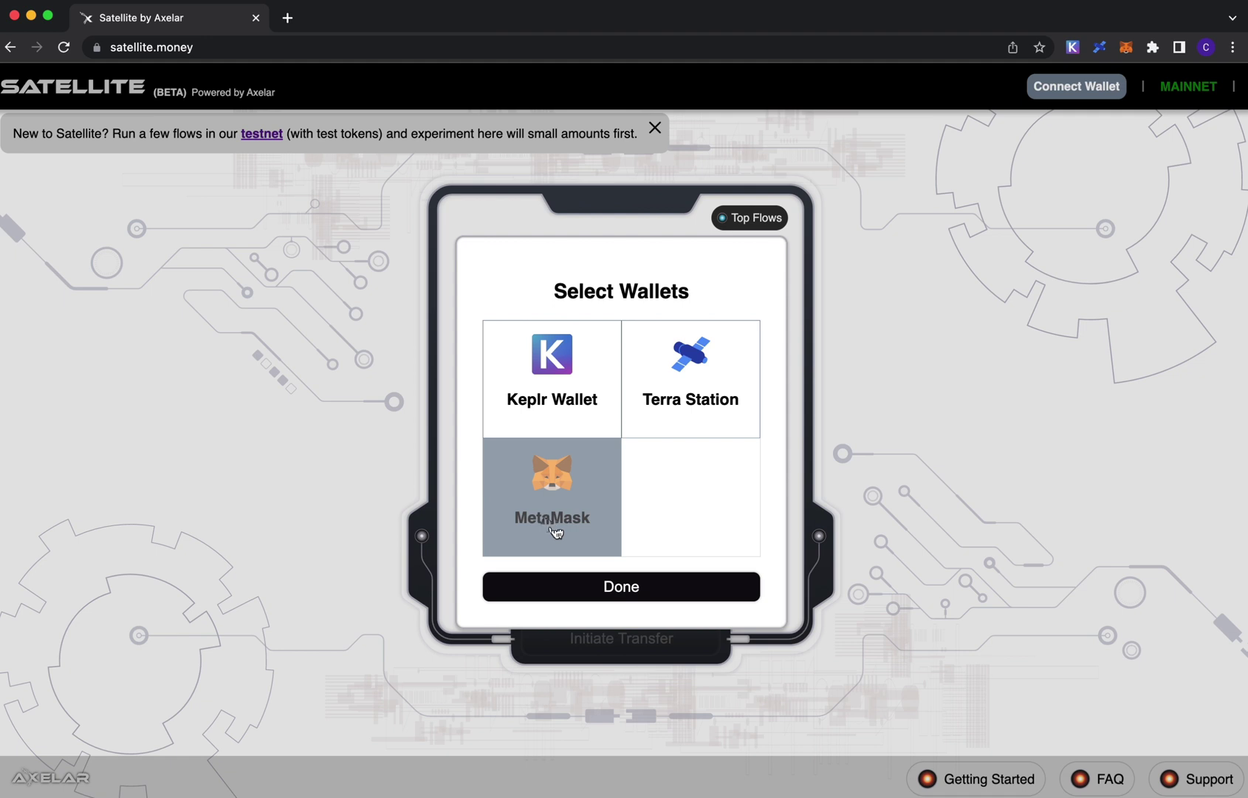
left_click(550, 417)
left_click(551, 417)
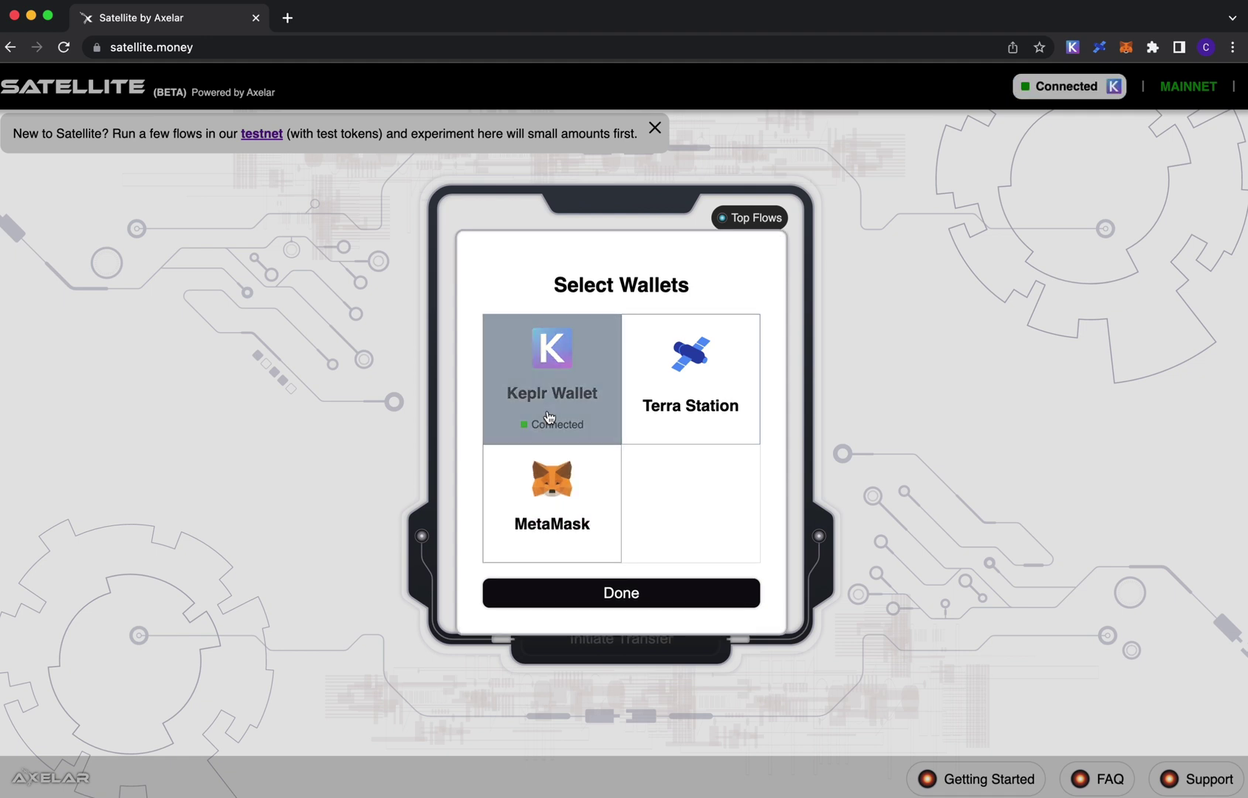
left_click(550, 501)
left_click(1196, 489)
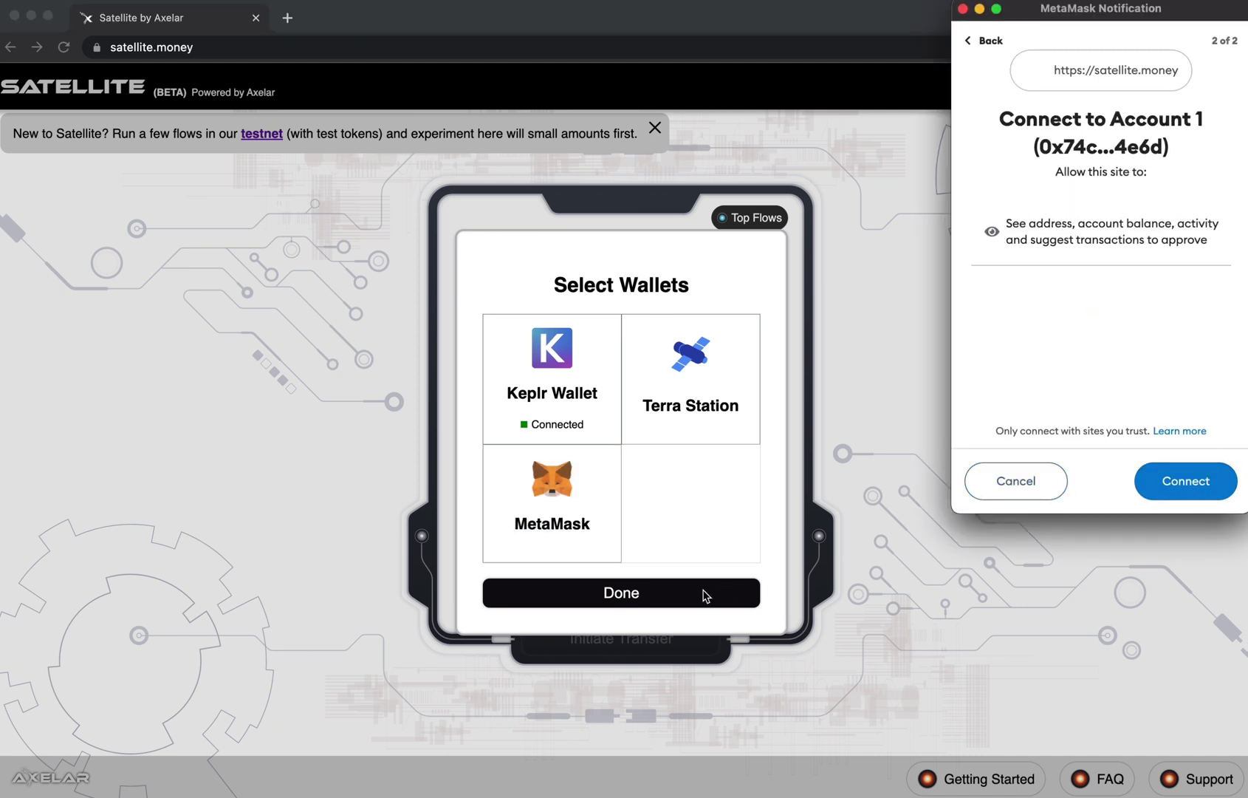
left_click(1222, 491)
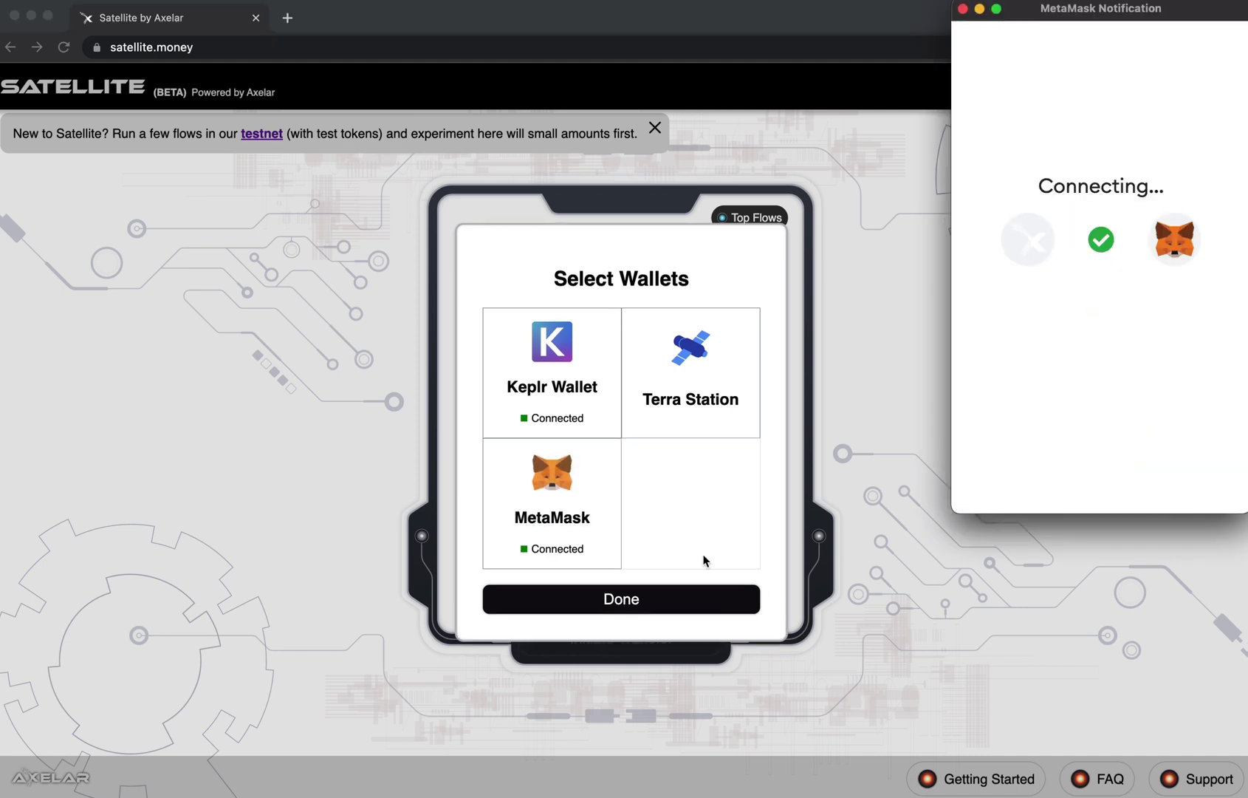
left_click(624, 601)
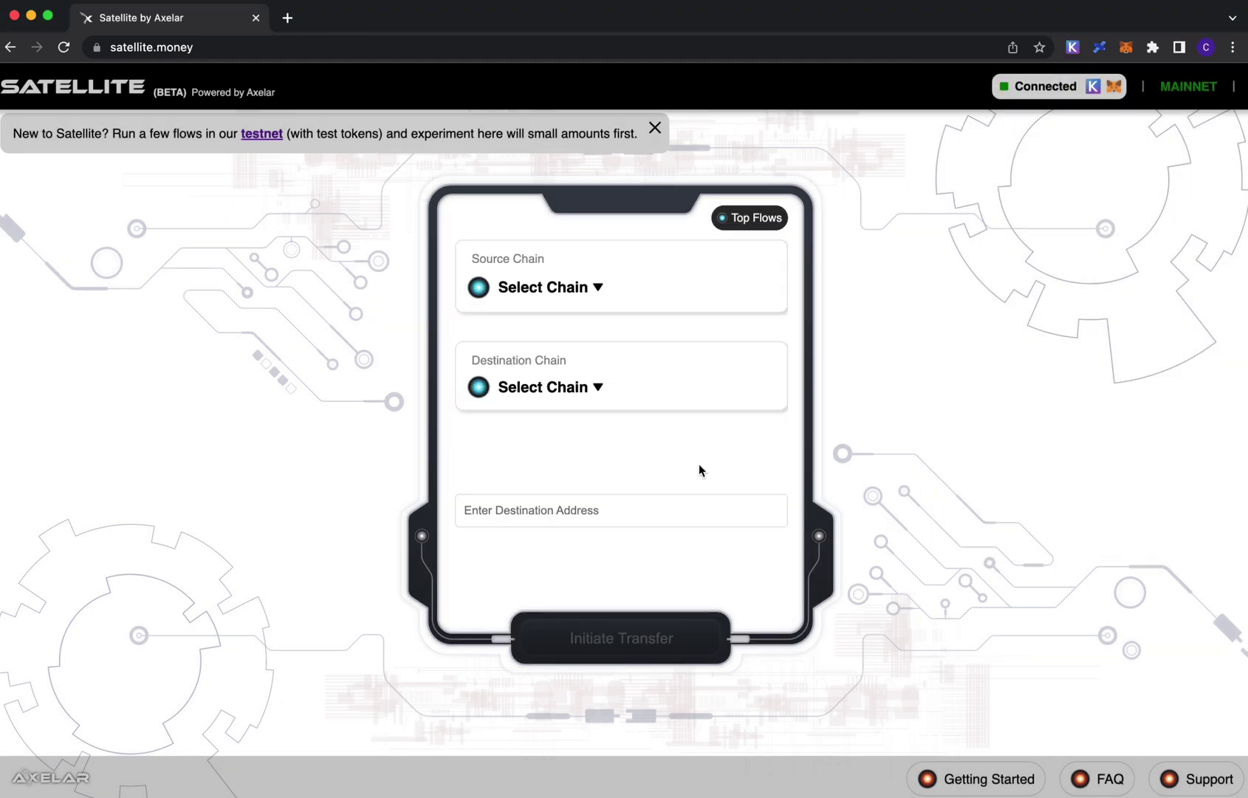
Choose the UST Terra-to-Avalanche route from Top Flows, quoting a 1.5 UST fee
left_click(760, 232)
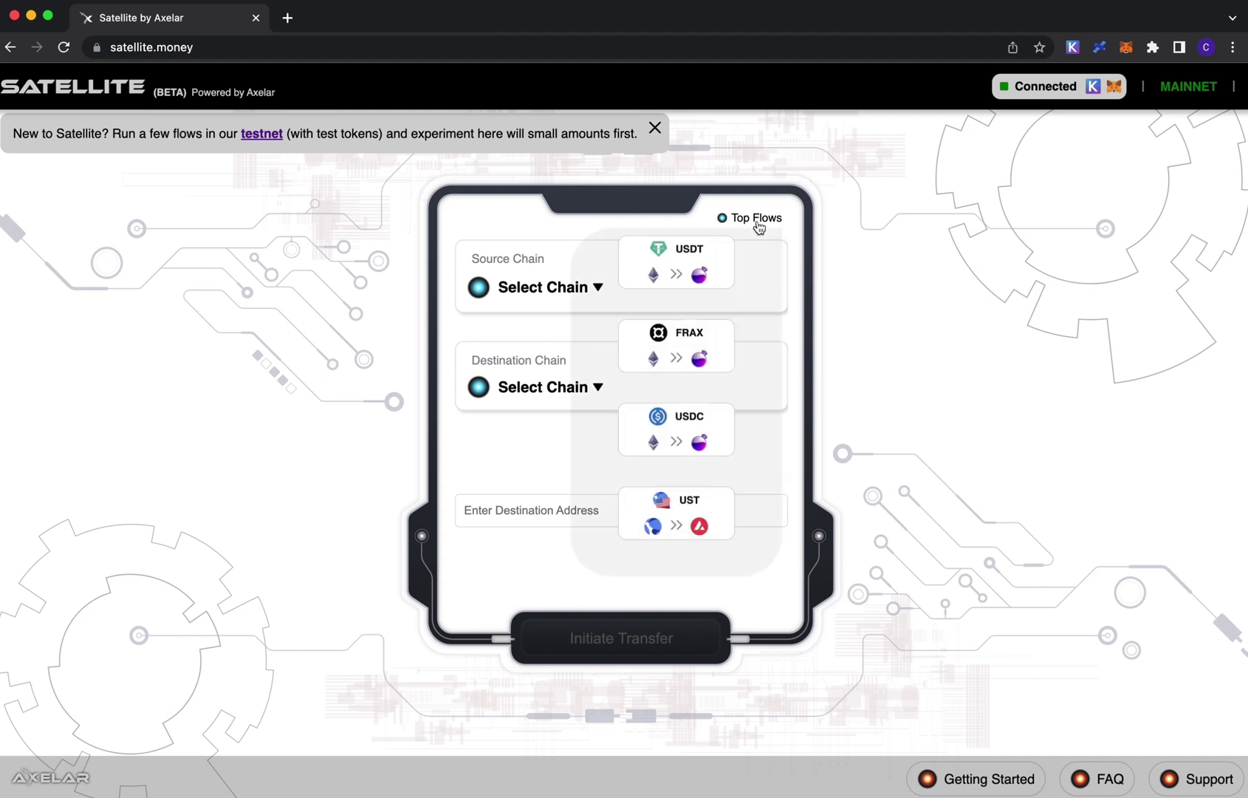
left_click(695, 529)
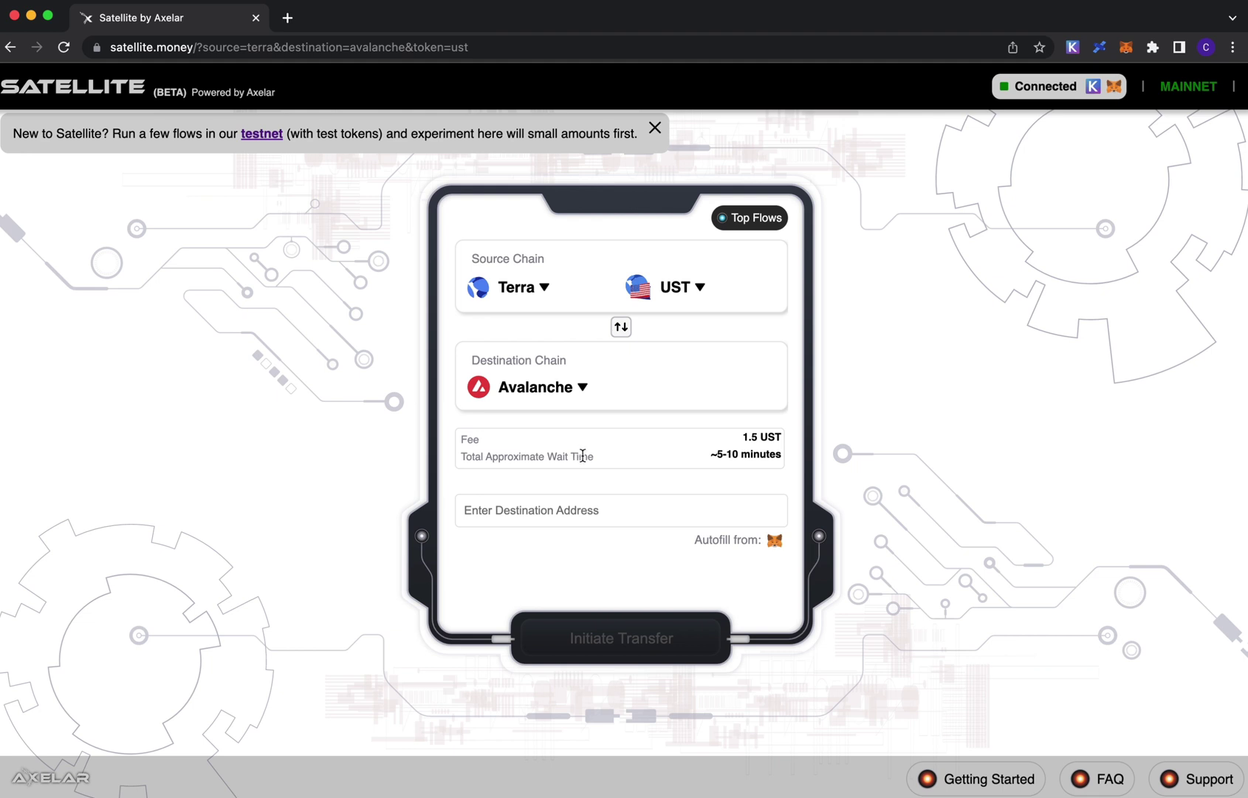
Autofill the MetaMask address as recipient and initiate the transfer to generate a deposit address
left_click(775, 544)
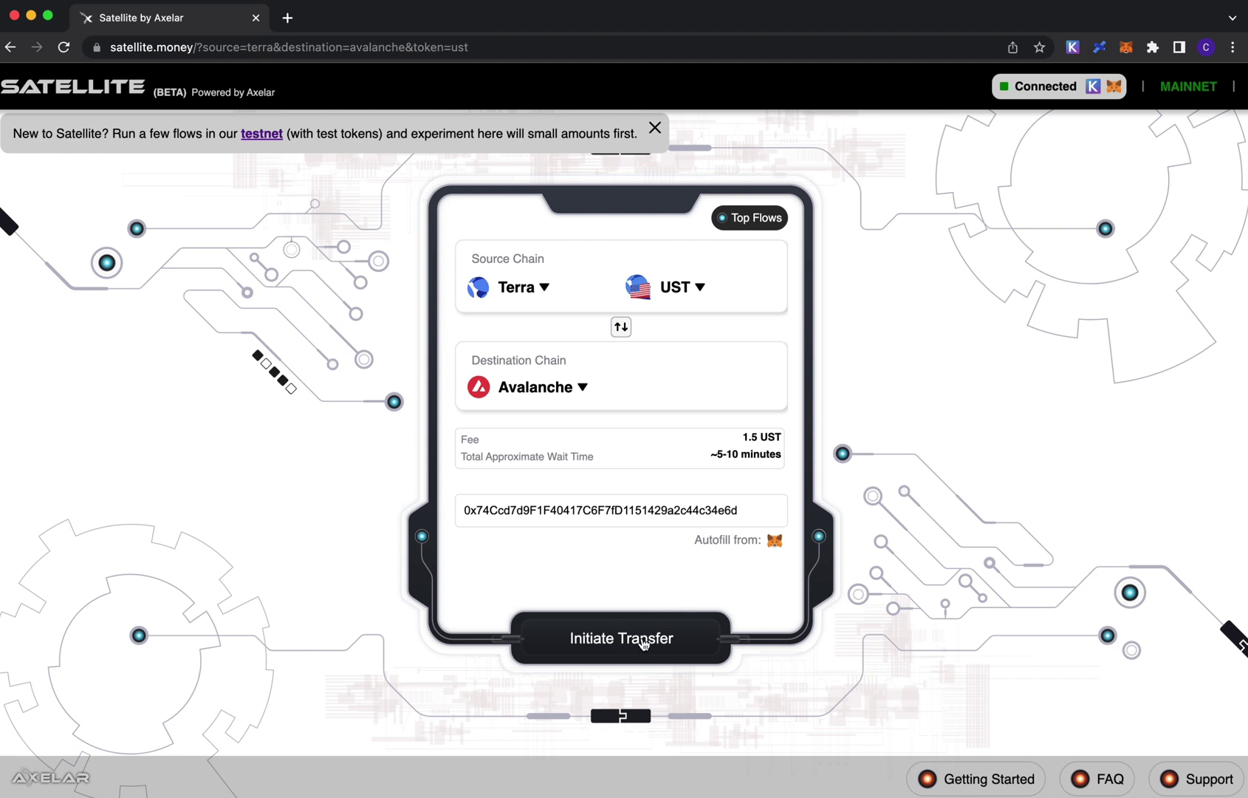
left_click(676, 624)
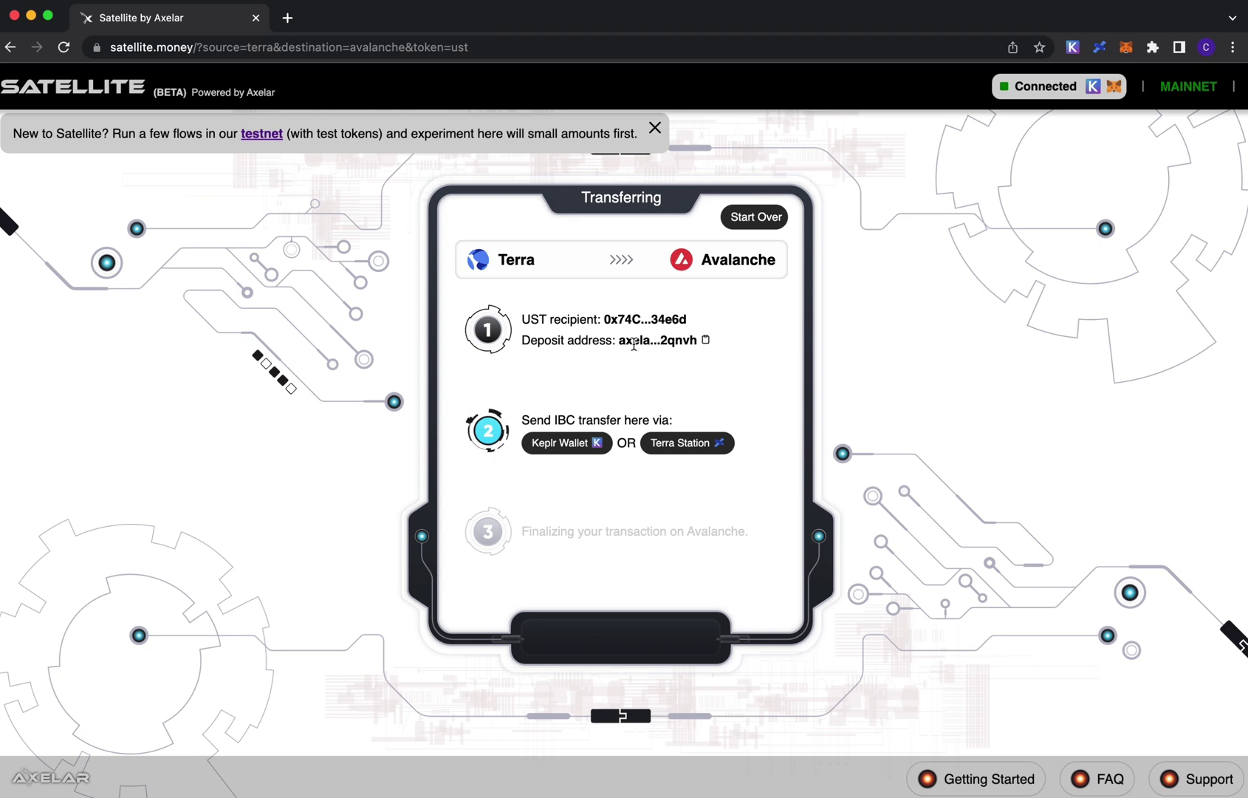
Send a 10 UST deposit from the Keplr wallet and approve it in Keplr
left_click(558, 447)
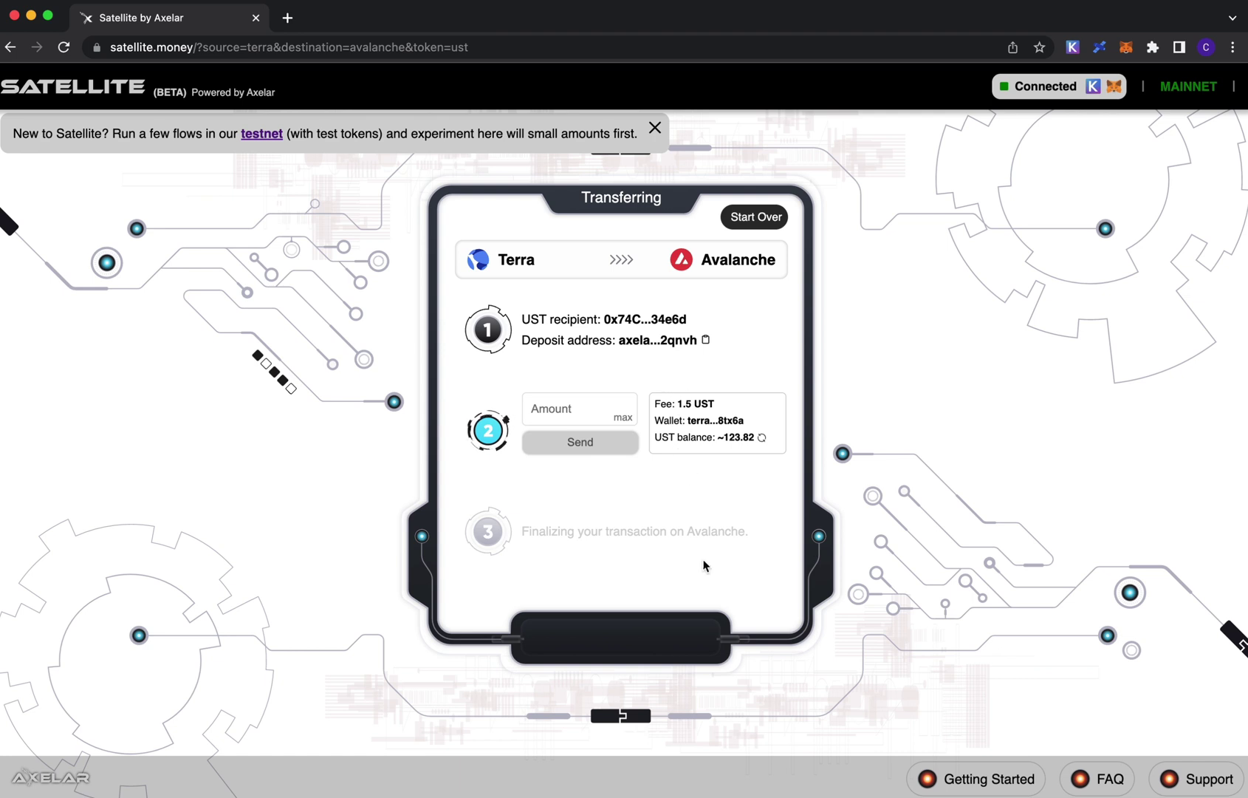
left_click(590, 414)
left_click(625, 418)
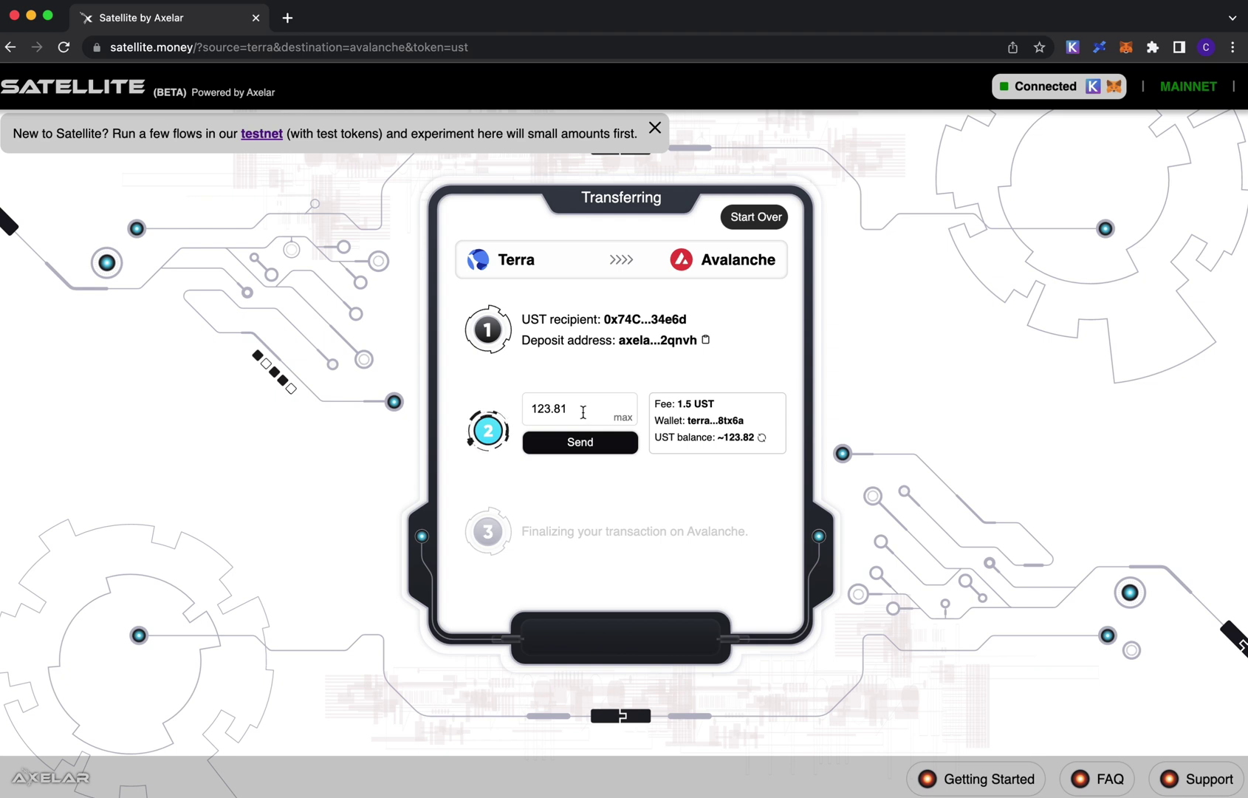
left_click_drag(583, 411, 508, 417)
type("10")
left_click(580, 443)
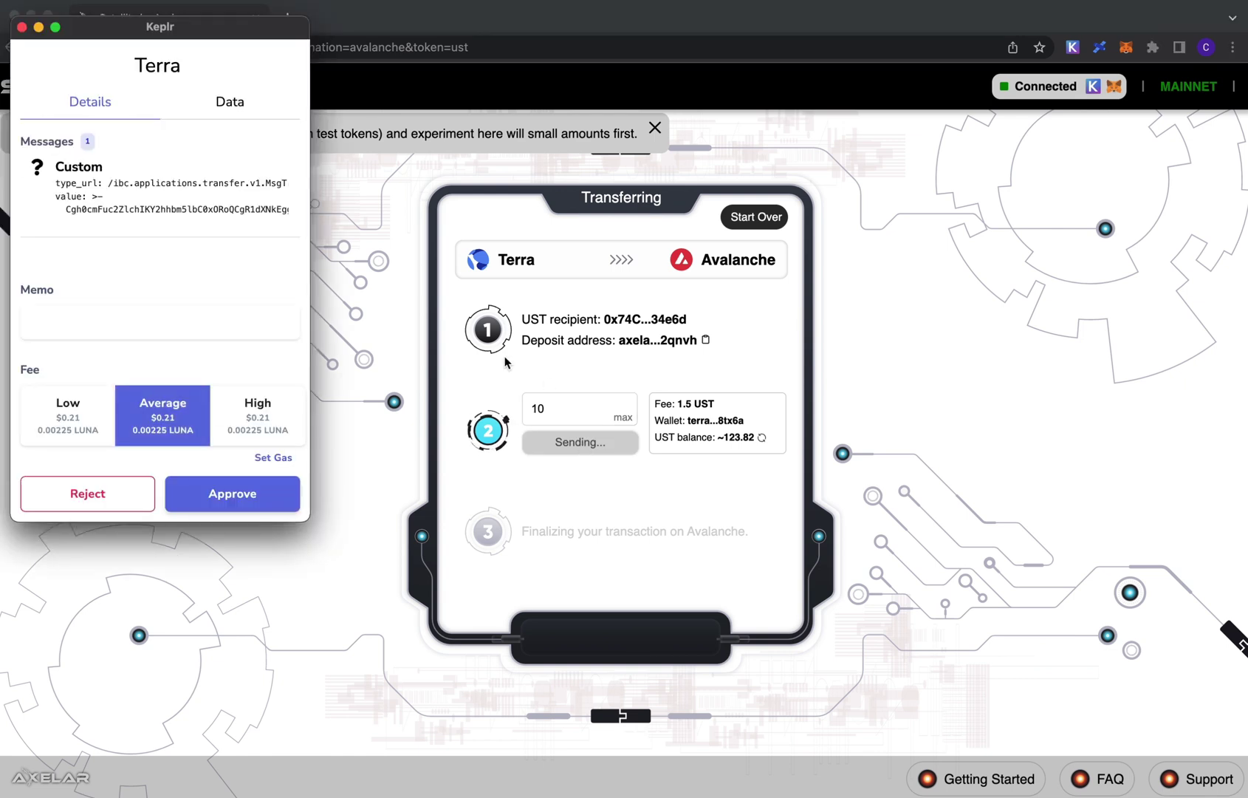
left_click(241, 501)
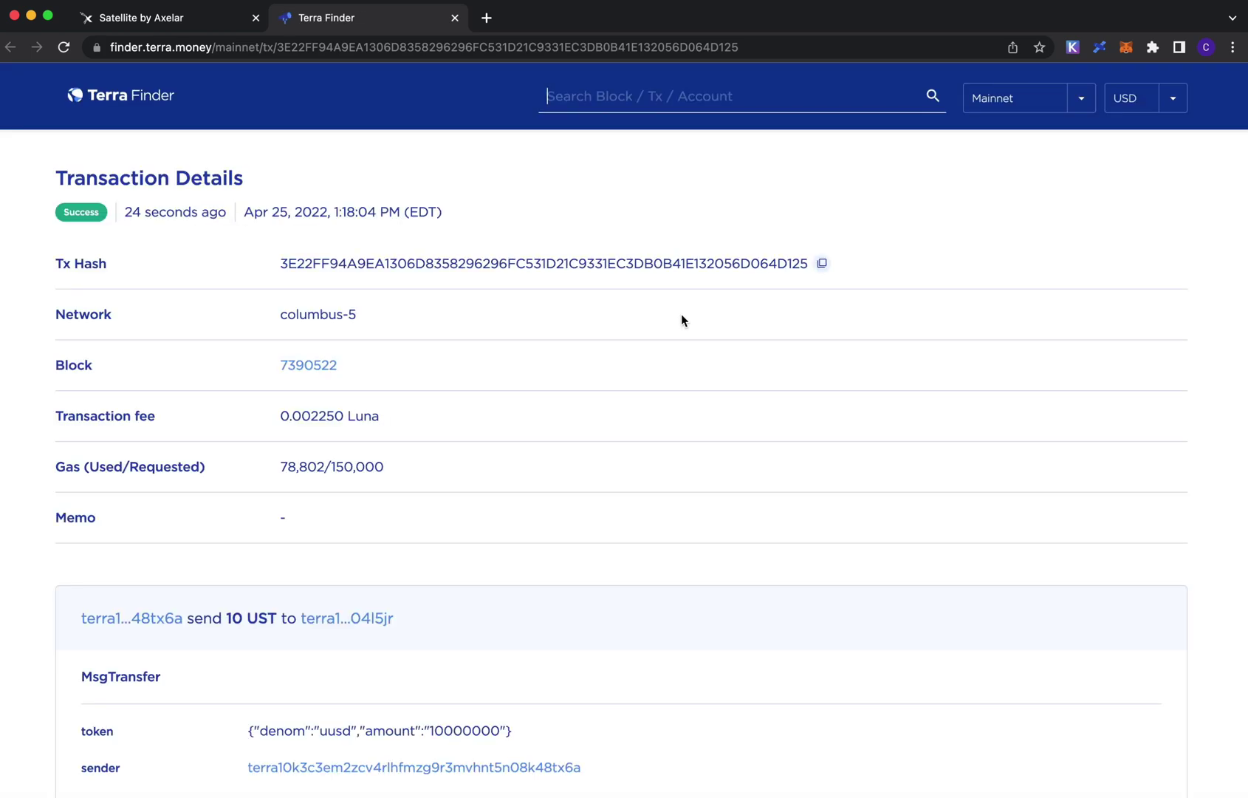
Scroll down the Terra Finder transaction and select the receiver deposit address
scroll(681, 317, "down", 3)
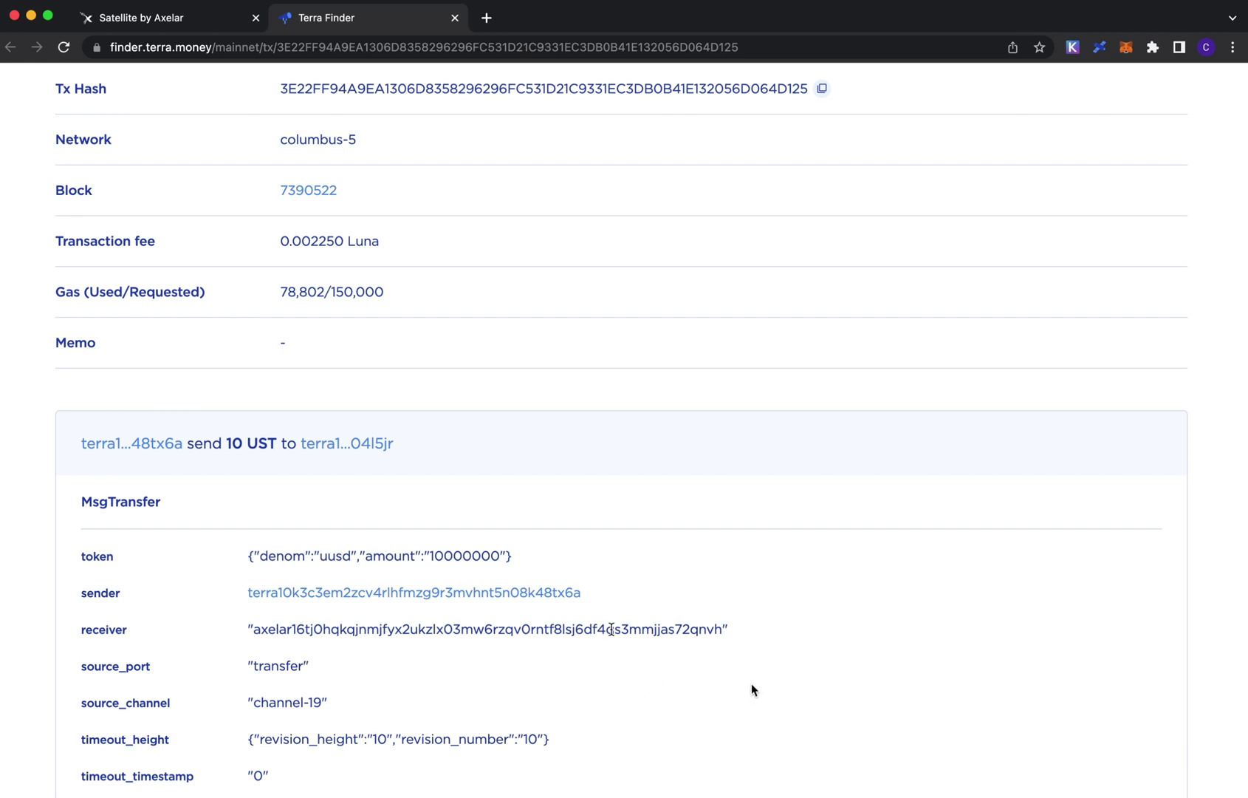
double_click(481, 629)
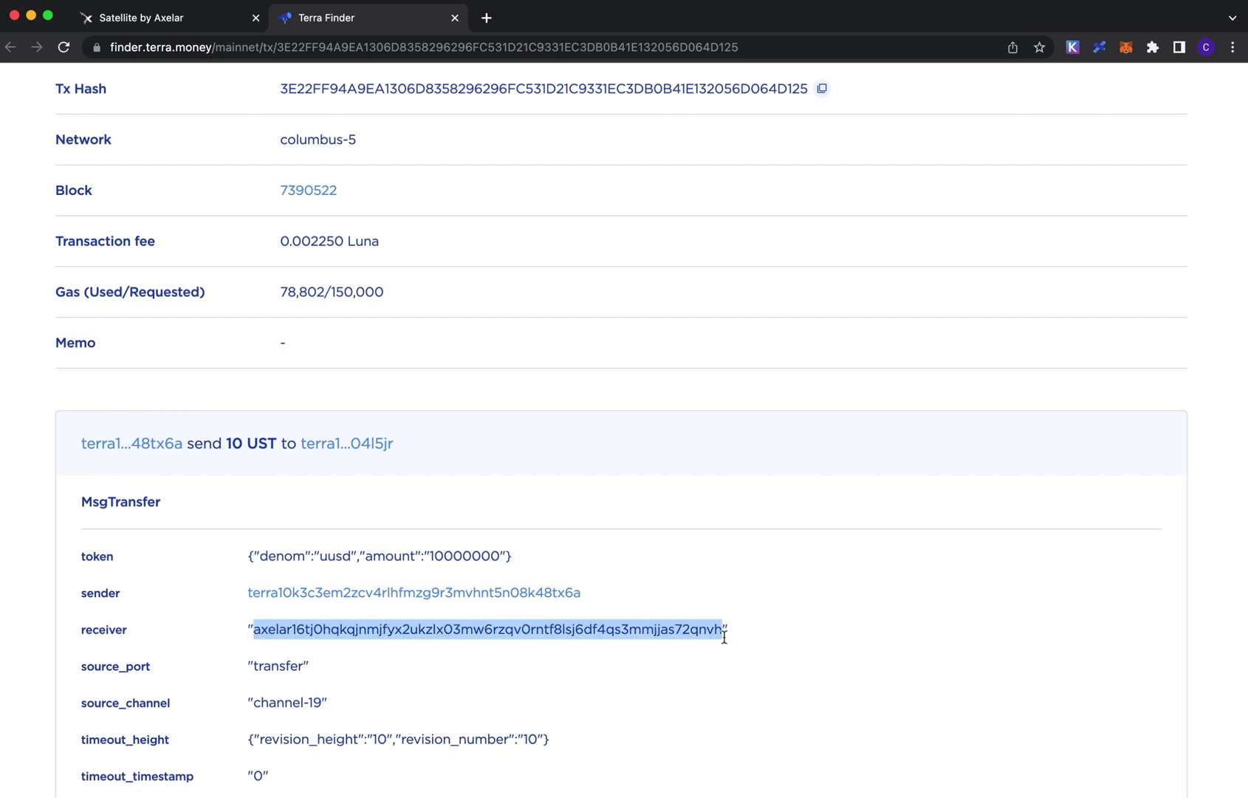
Return to the Satellite transfer tab
left_click(155, 18)
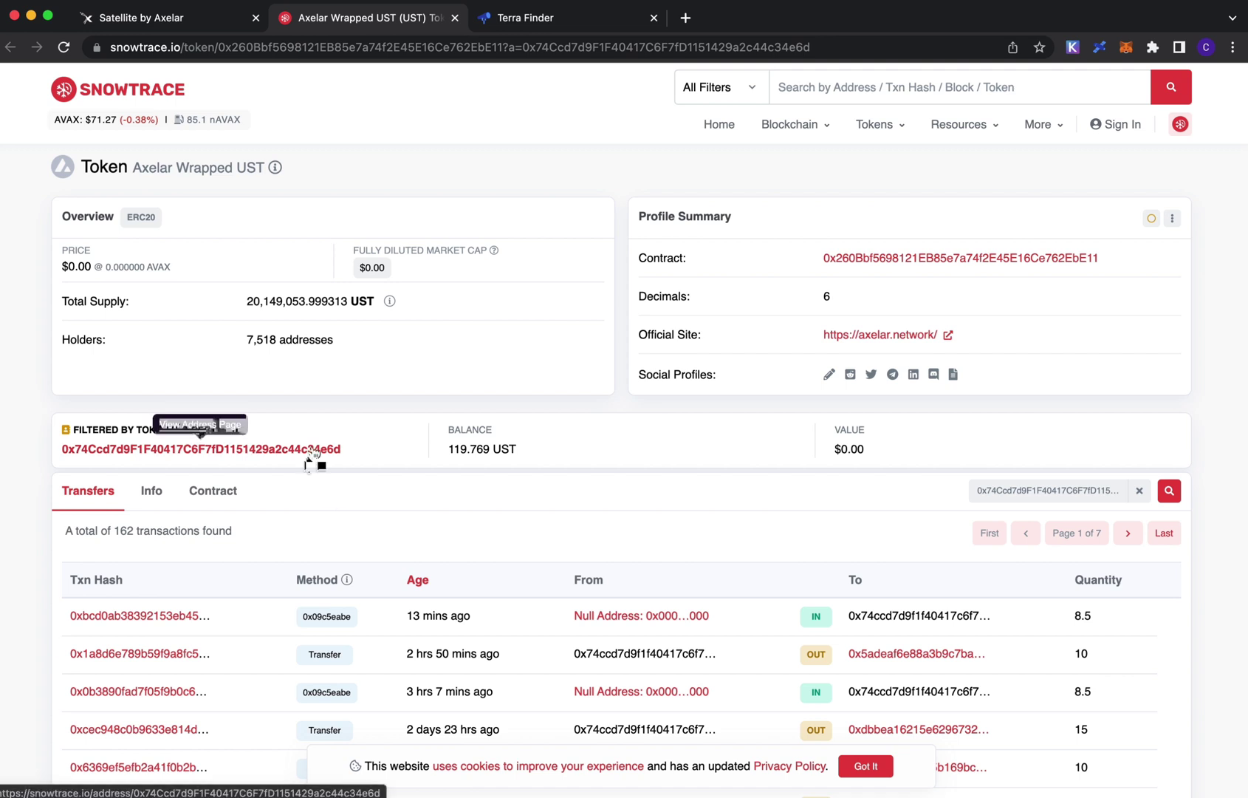
Switch MetaMask to Avalanche and add the UST token from the completed transfer
left_click(184, 26)
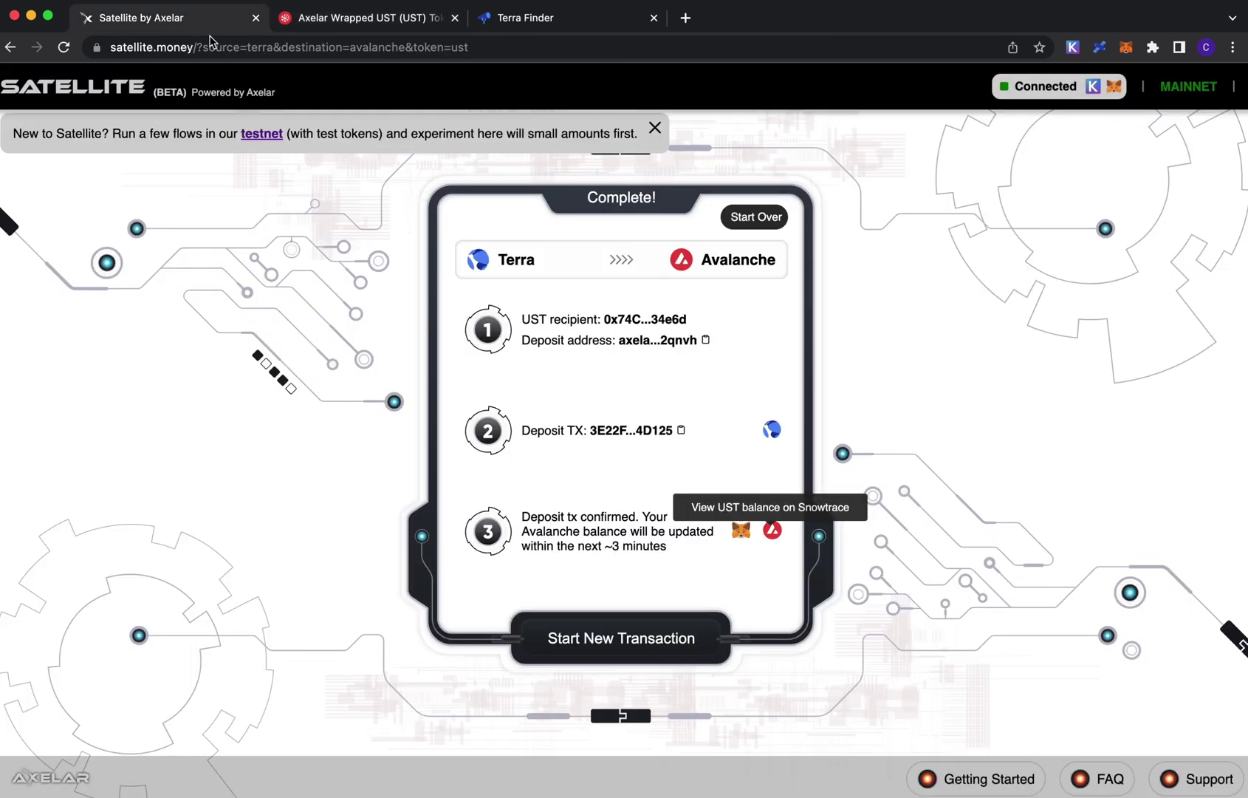
left_click(741, 536)
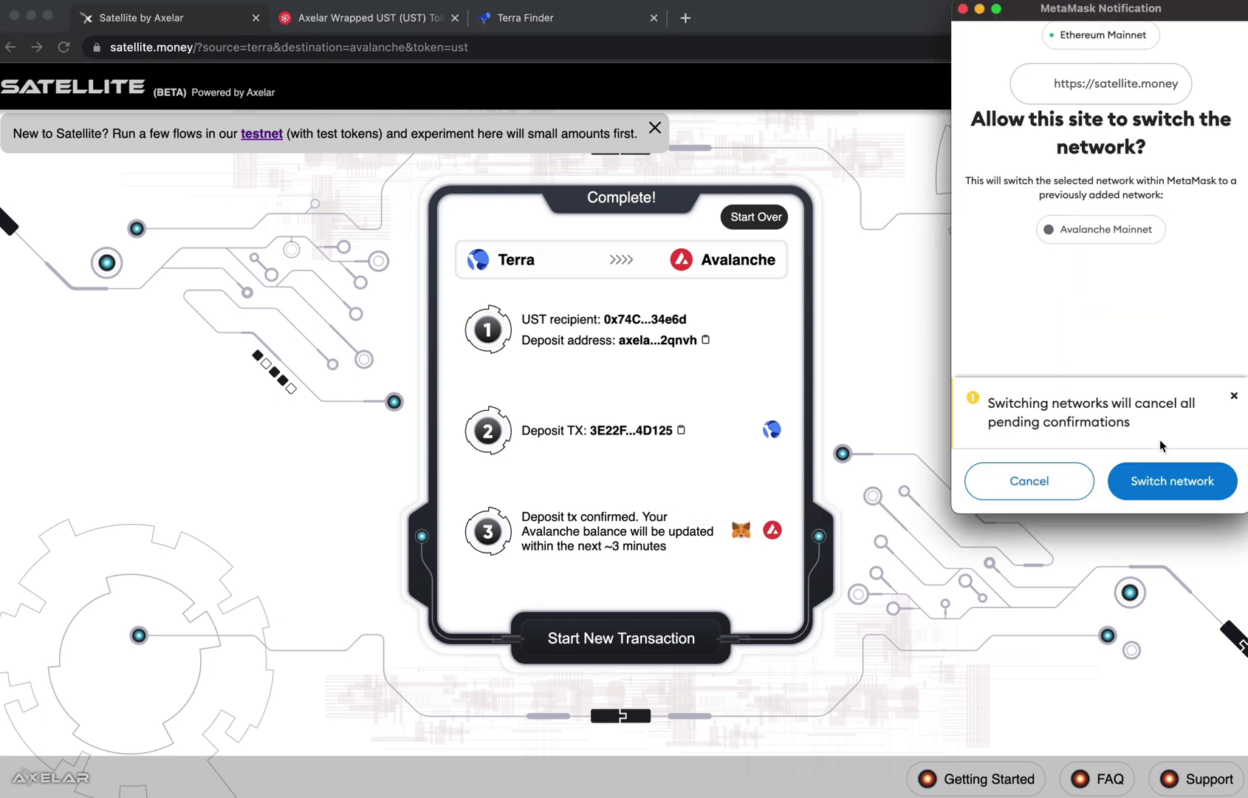
left_click(1164, 489)
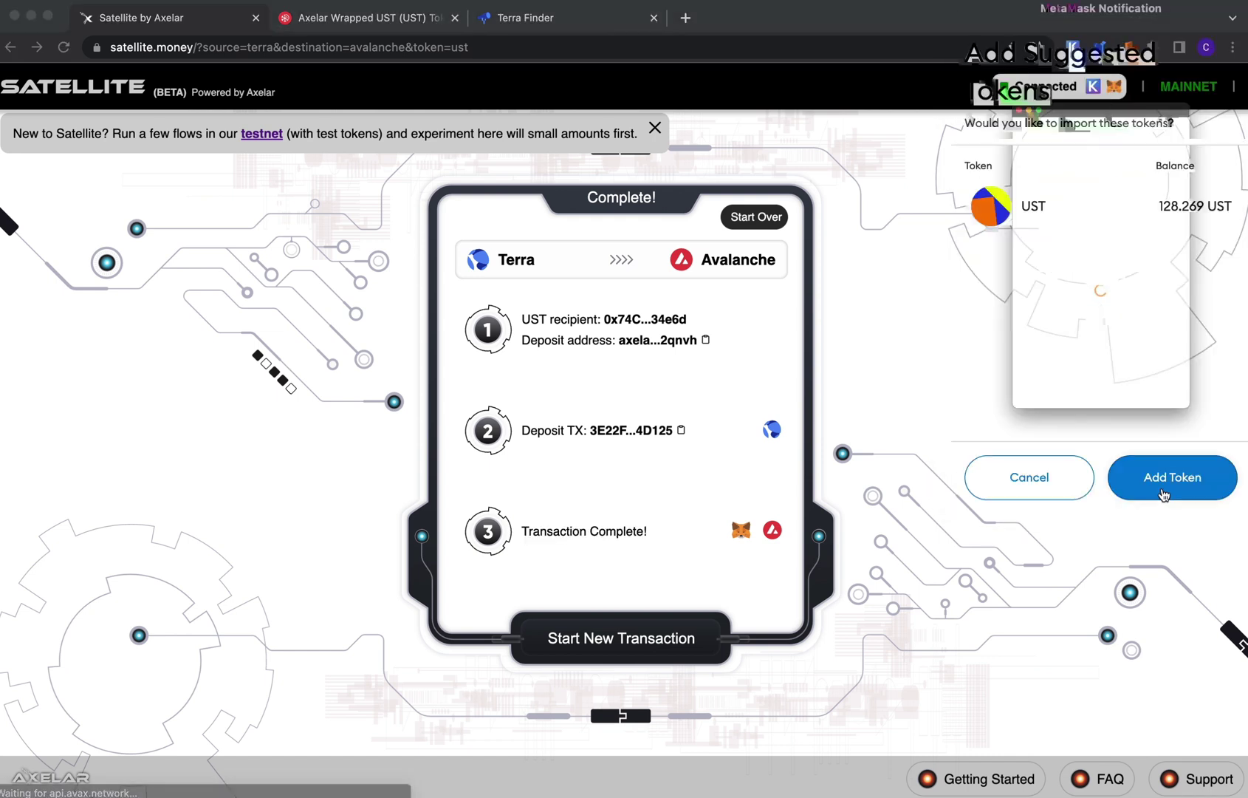
left_click(1165, 481)
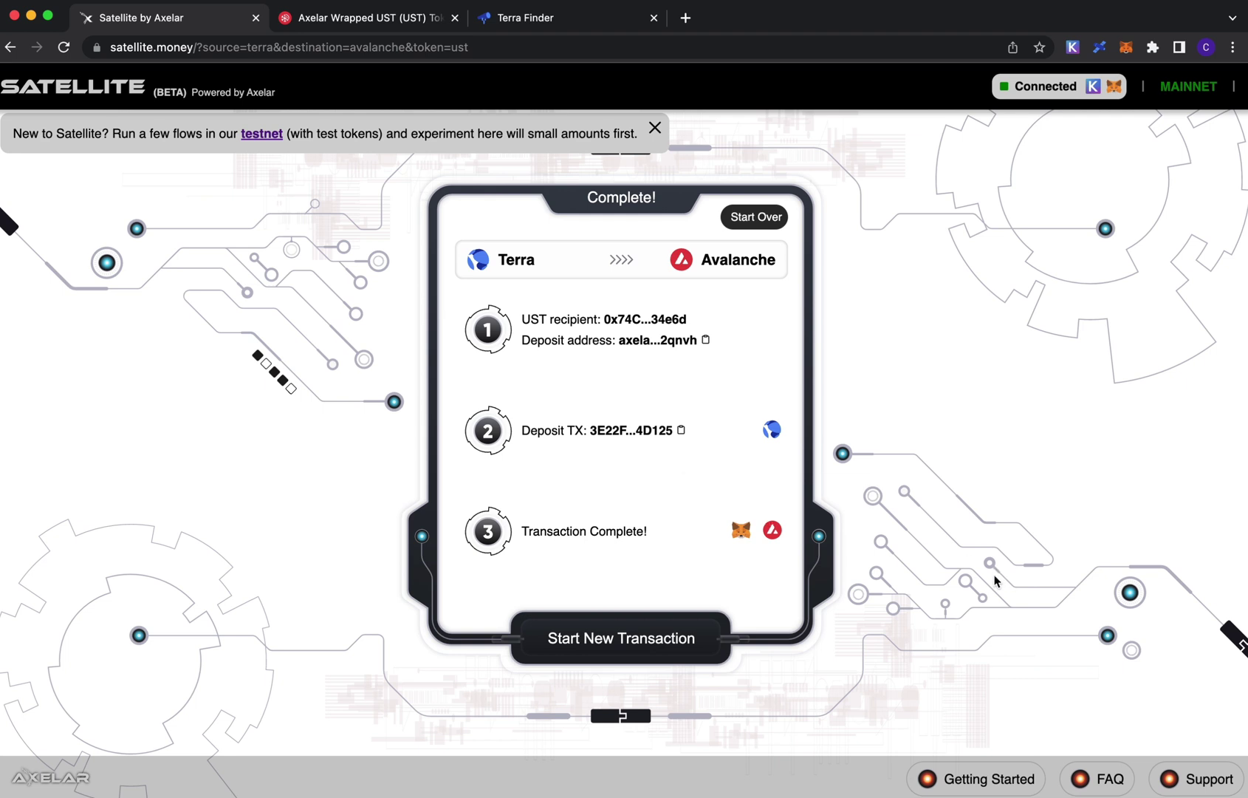
Open Support and copy the trace ID, chains and deposit hash to the clipboard
left_click(1205, 789)
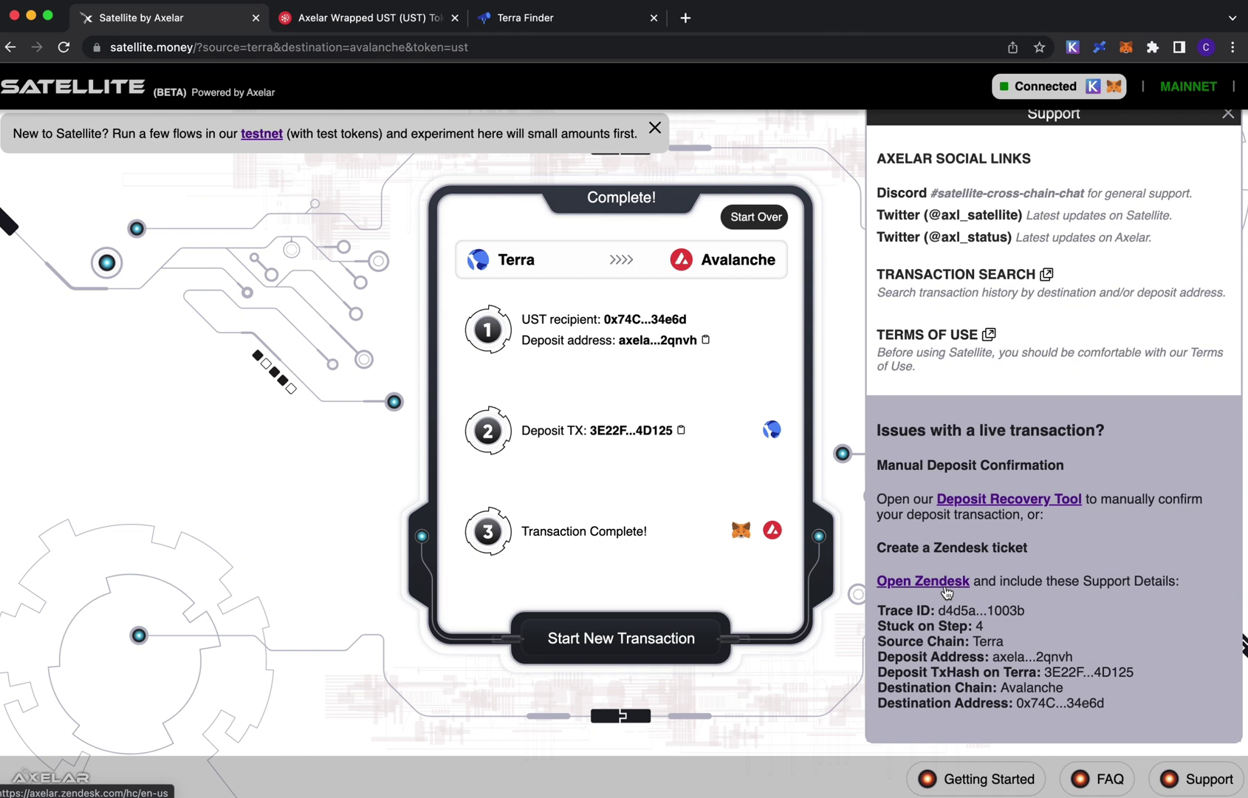
left_click(996, 675)
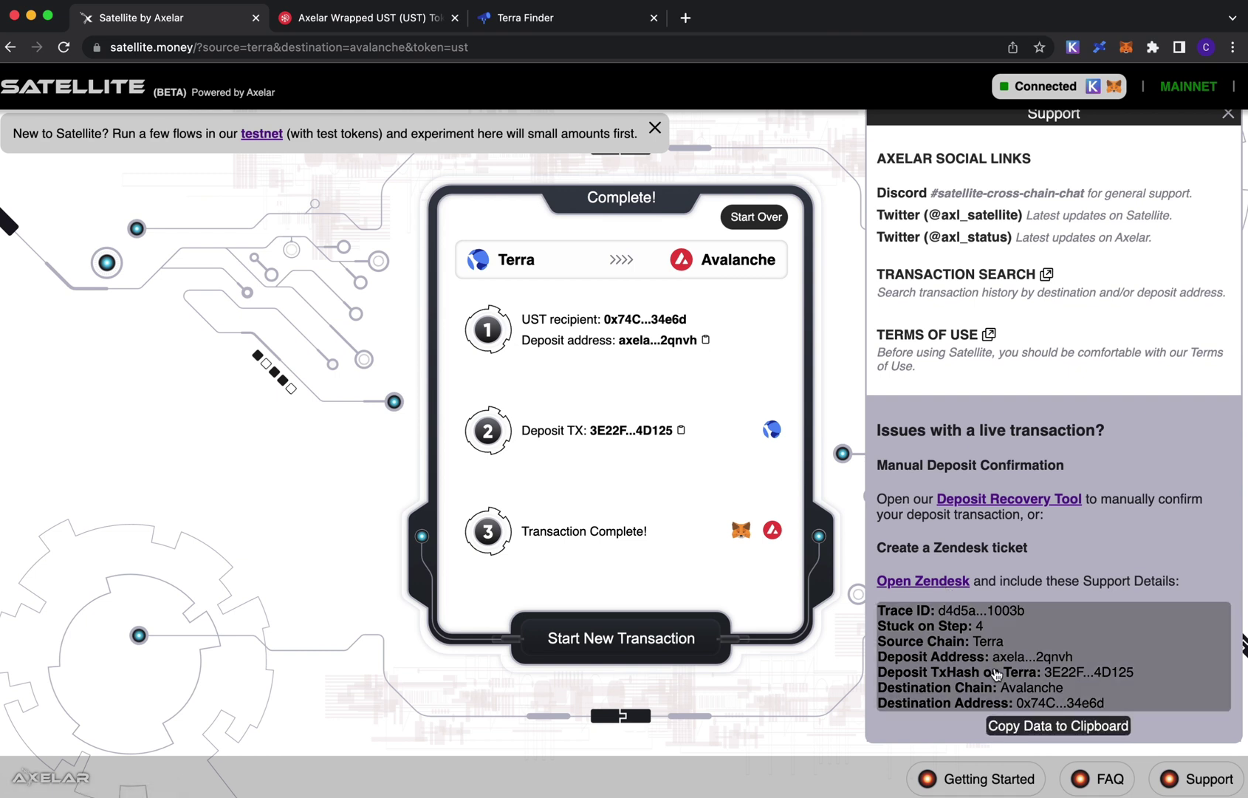